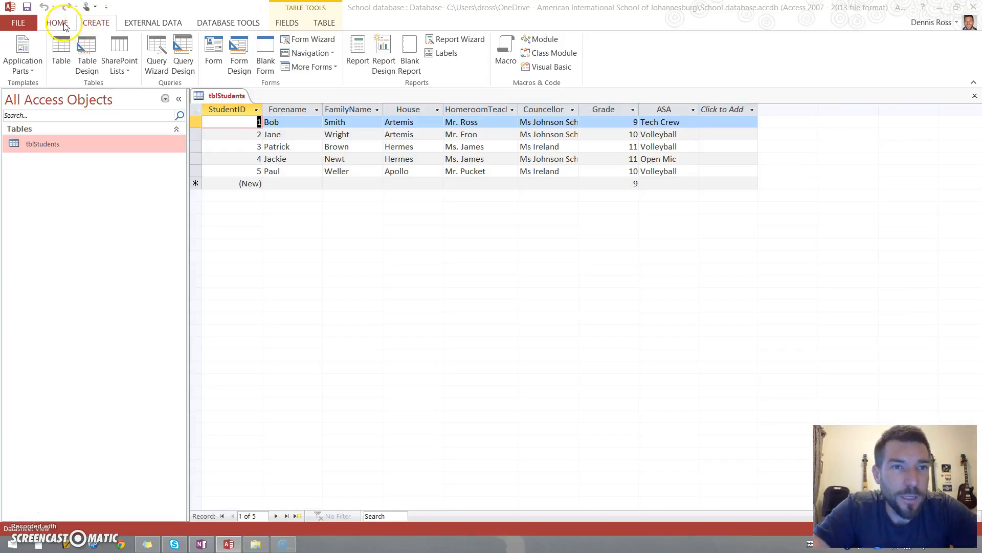
- Start a new query in Query Design and add the tblStudents table to it
left_click(187, 67)
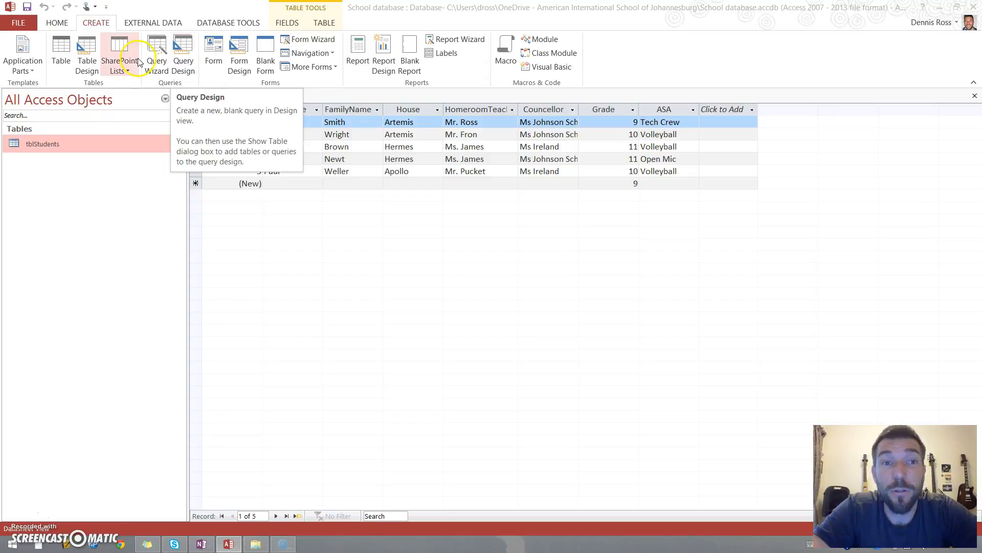
left_click(185, 65)
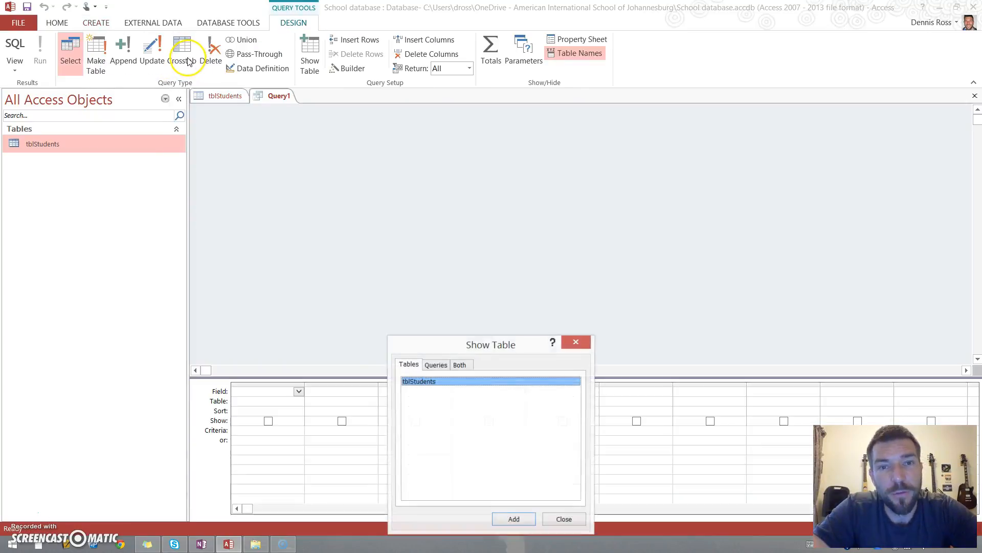
left_click_drag(478, 339, 509, 132)
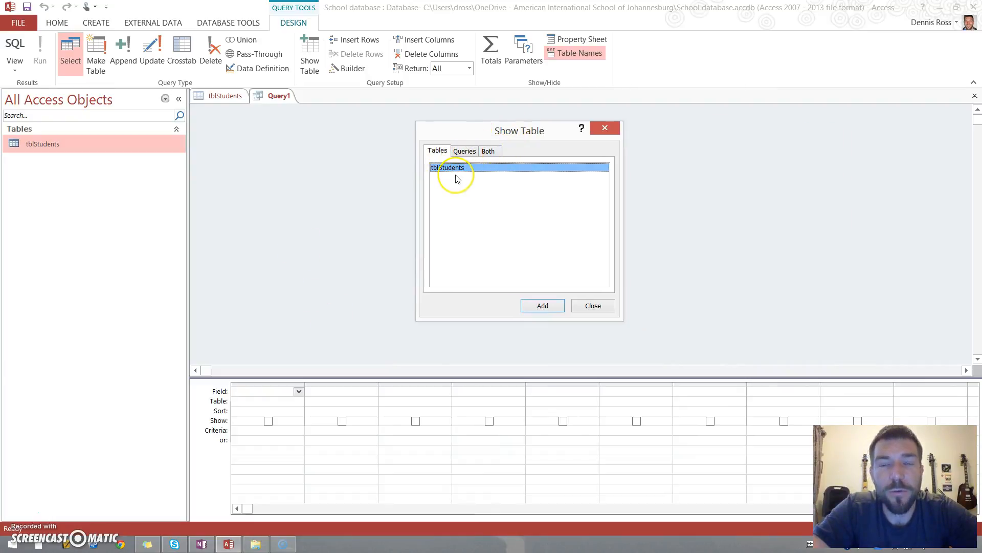
left_click(543, 305)
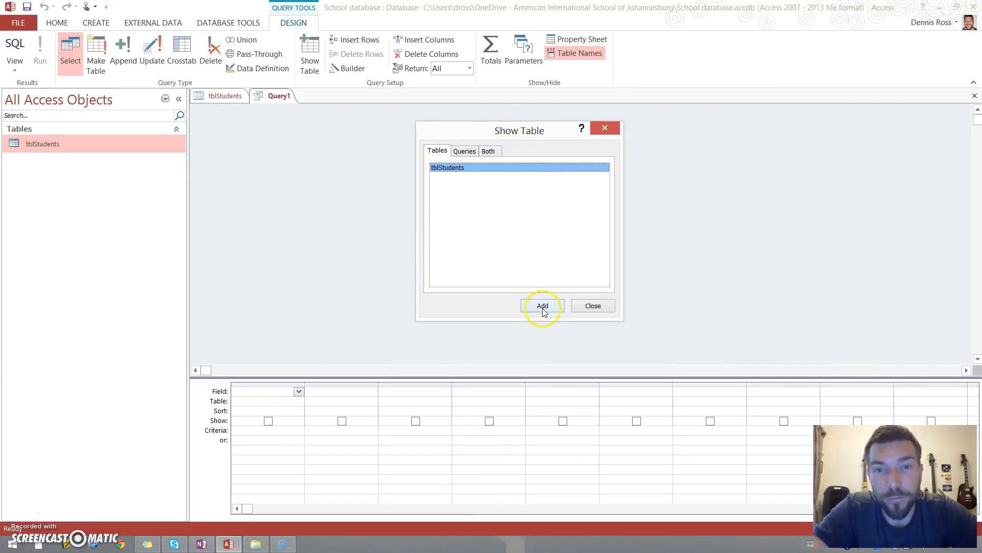
left_click(591, 307)
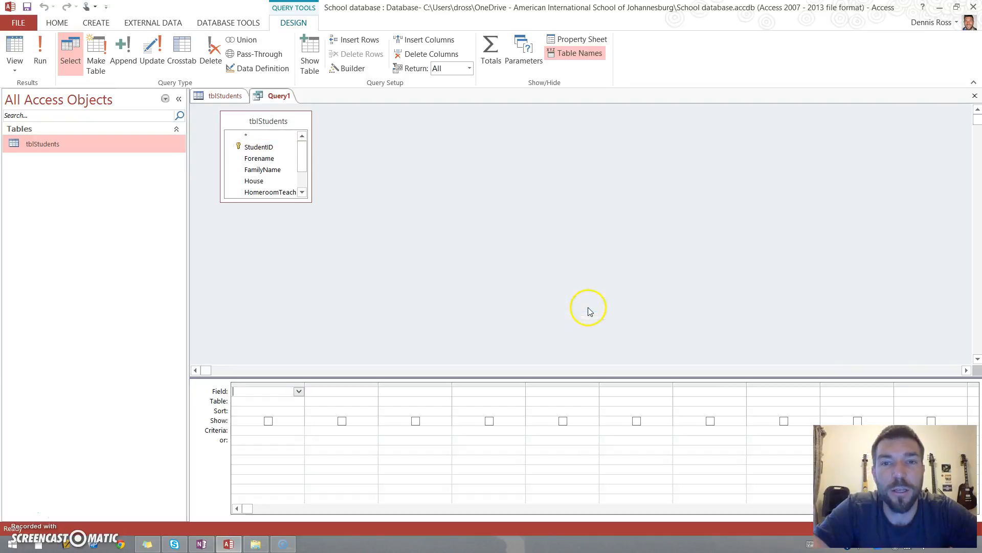
- Enlarge the table box and add the Forename, FamilyName, House and ASA fields to the query grid
left_click_drag(310, 202, 395, 241)
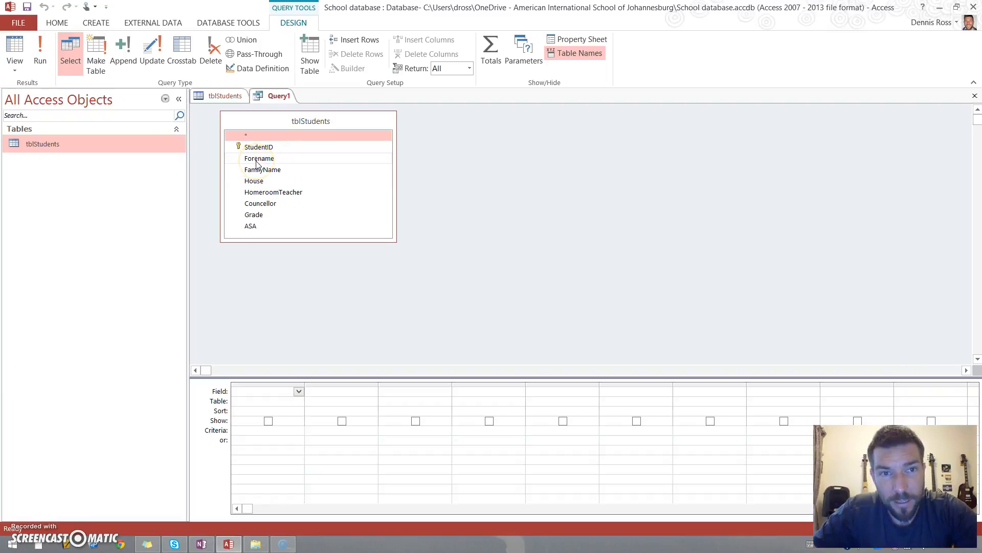
double_click(257, 162)
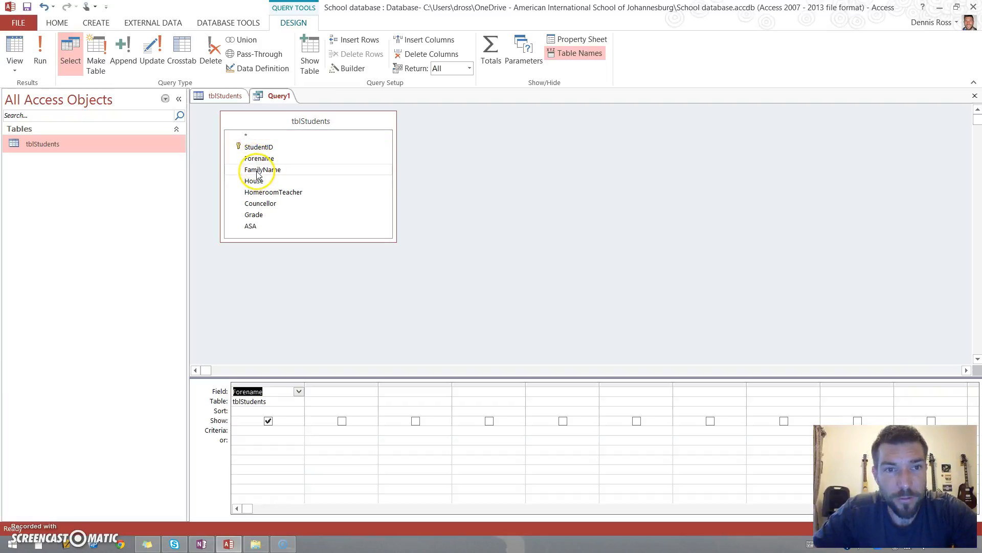
left_click(256, 173)
double_click(257, 173)
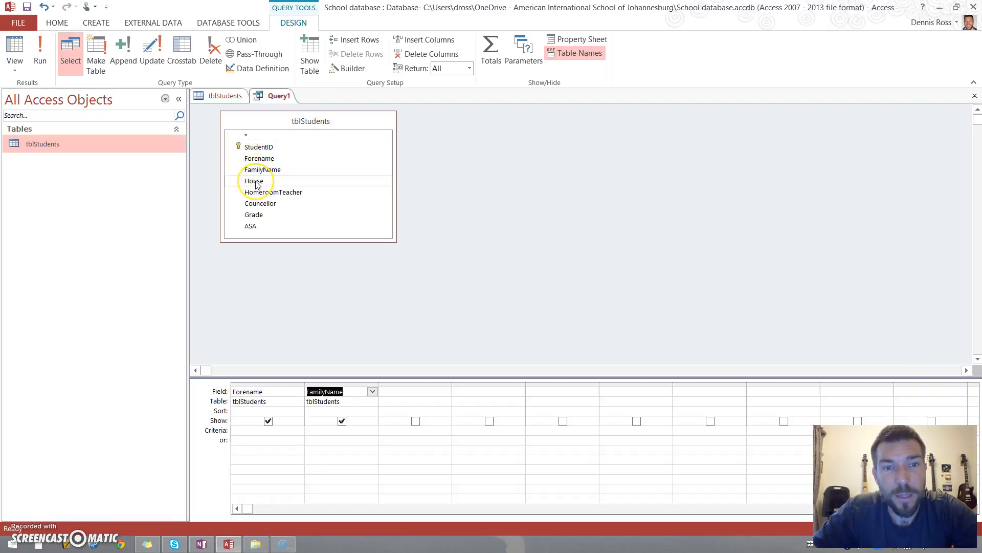
left_click_drag(256, 184, 424, 393)
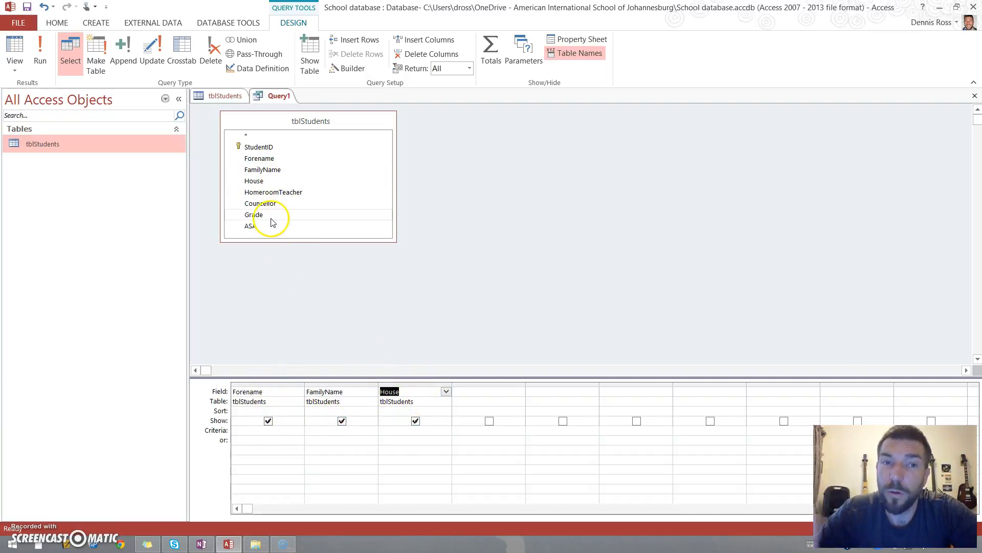
left_click_drag(248, 226, 461, 392)
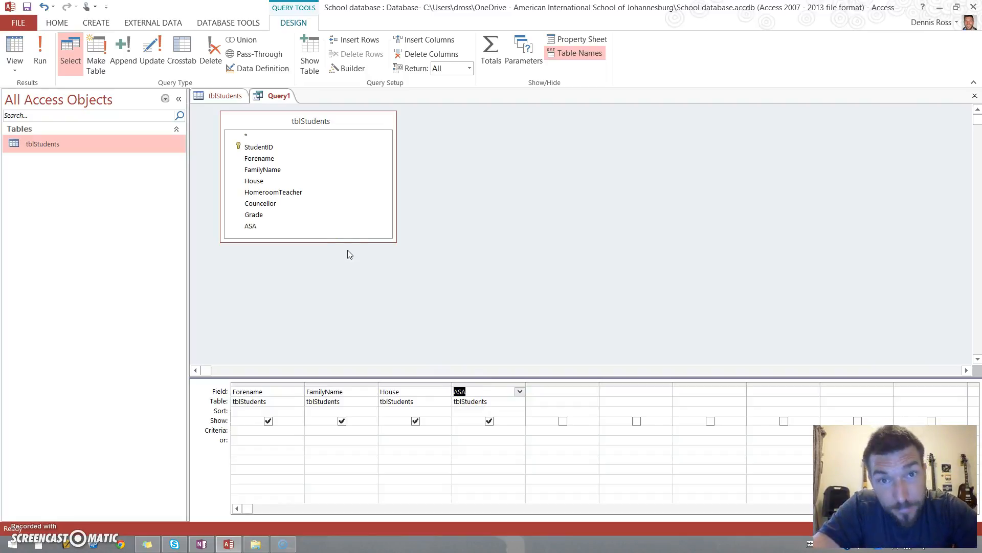
- Run the query to view its results, then return to design view
left_click(284, 97)
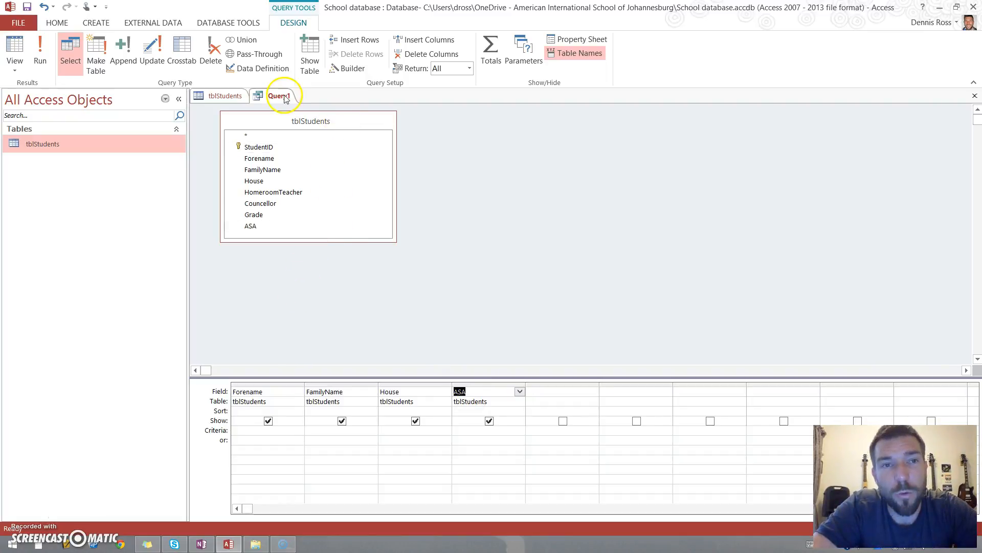
left_click(40, 50)
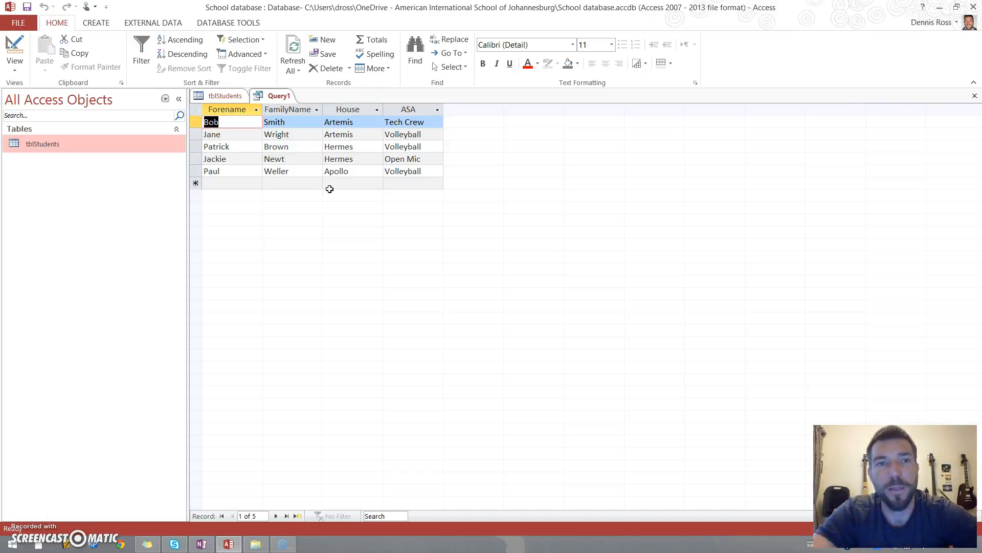
left_click(15, 53)
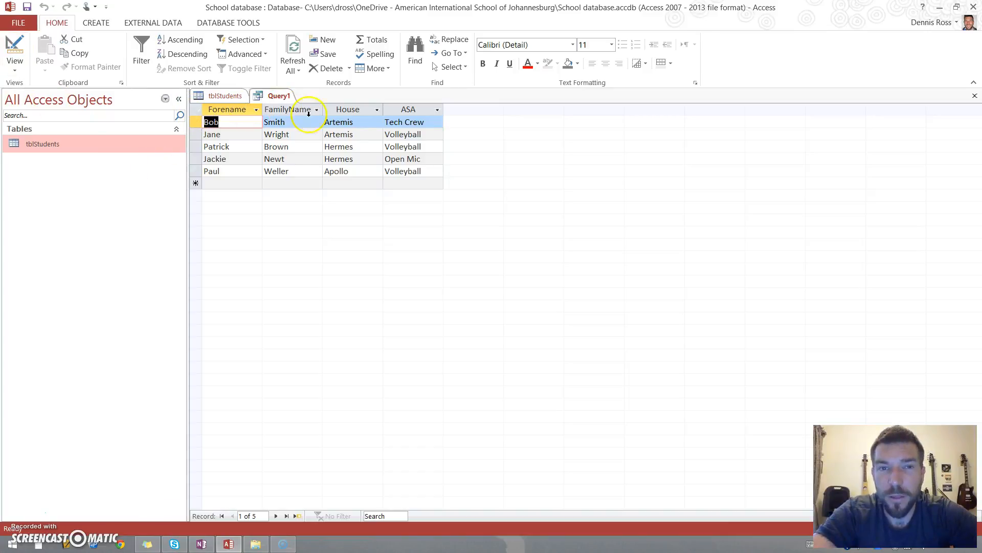
left_click(14, 53)
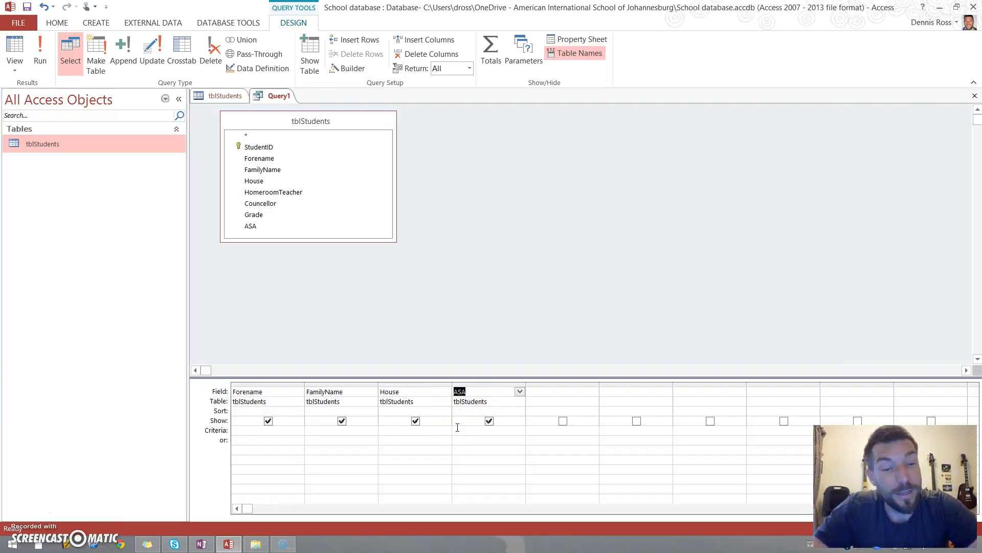
- Switch the query to SQL view and examine the generated SELECT statement
left_click(500, 240)
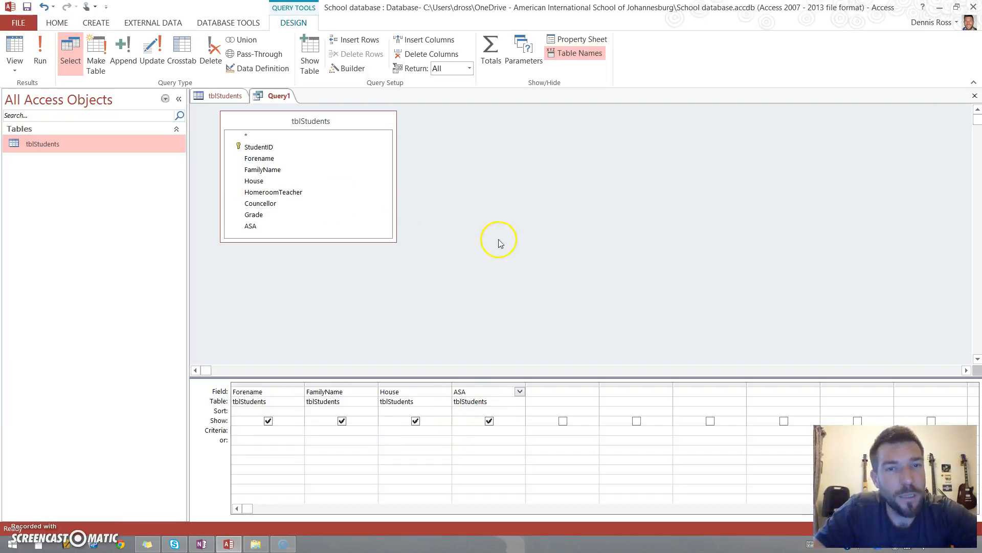
left_click(455, 384)
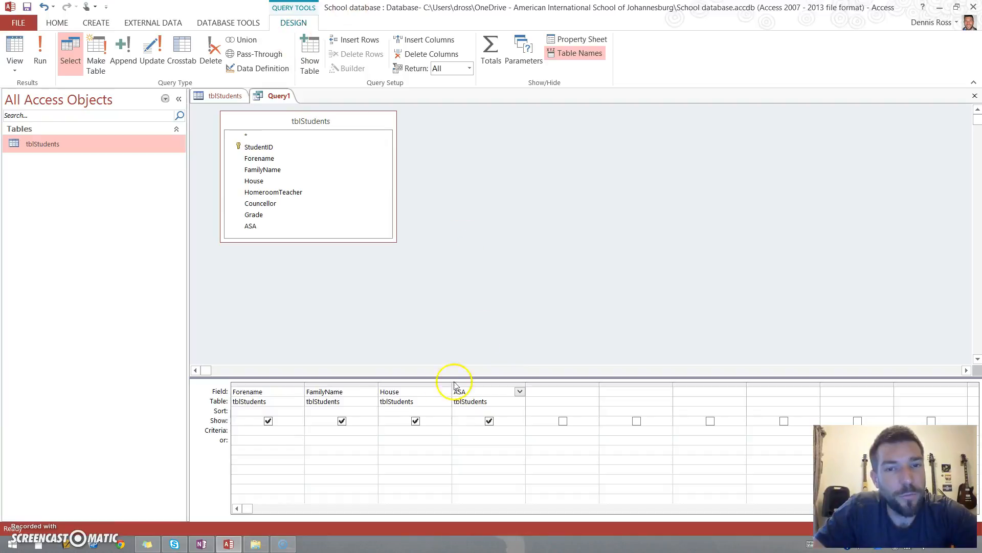
left_click(17, 72)
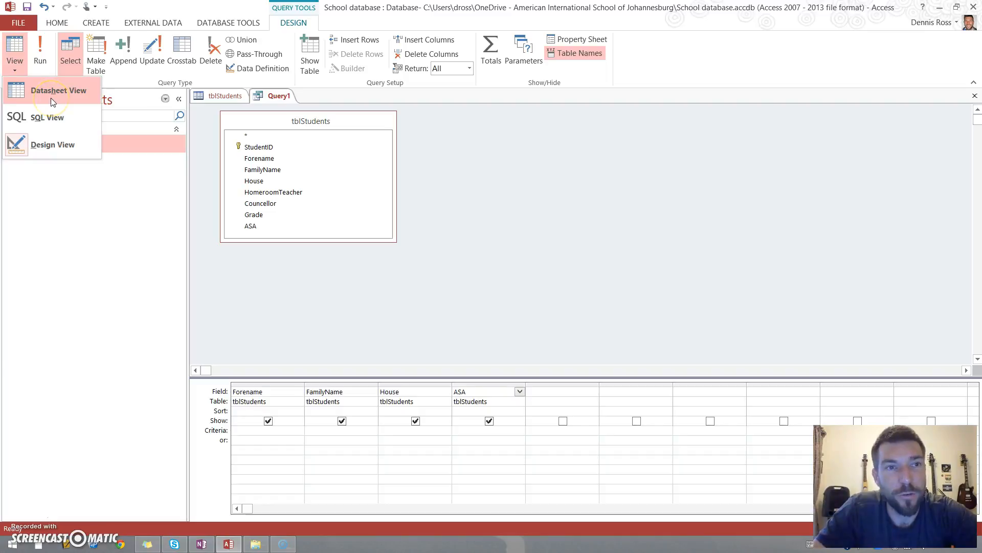
left_click(69, 147)
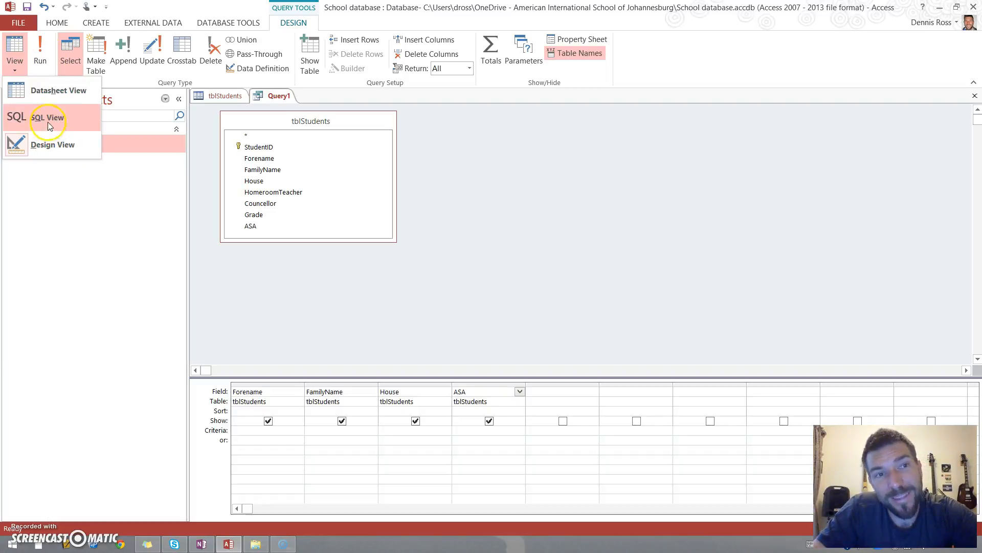
left_click(44, 117)
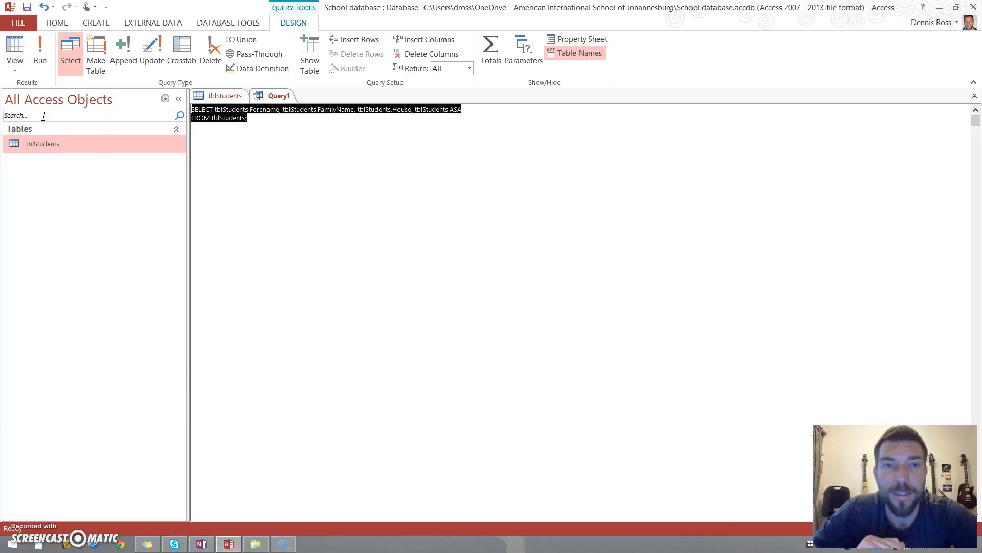
left_click(274, 195)
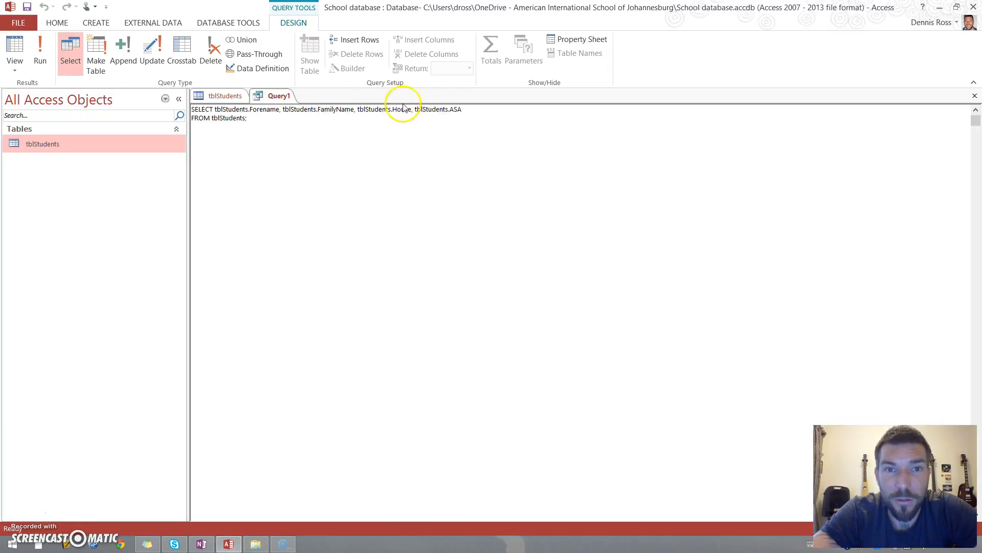
left_click_drag(210, 120, 233, 123)
left_click(241, 147)
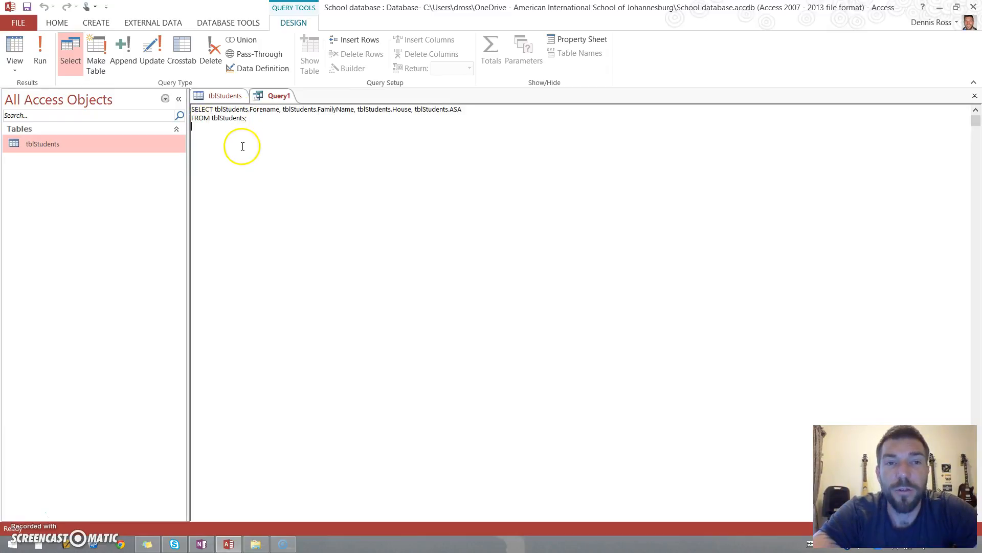
- Cycle through the query's datasheet, SQL and design views, ending in design view
left_click(17, 59)
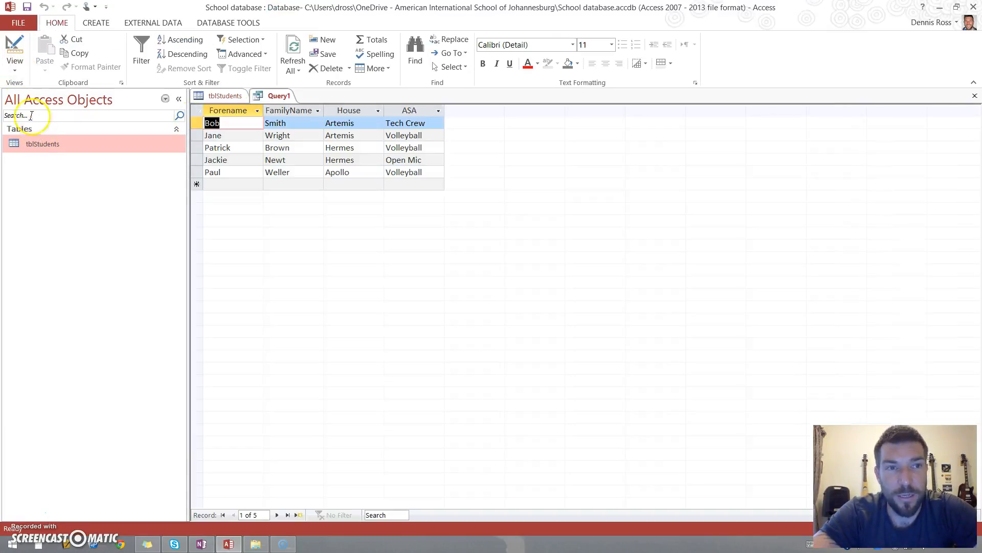
left_click(15, 64)
left_click(34, 138)
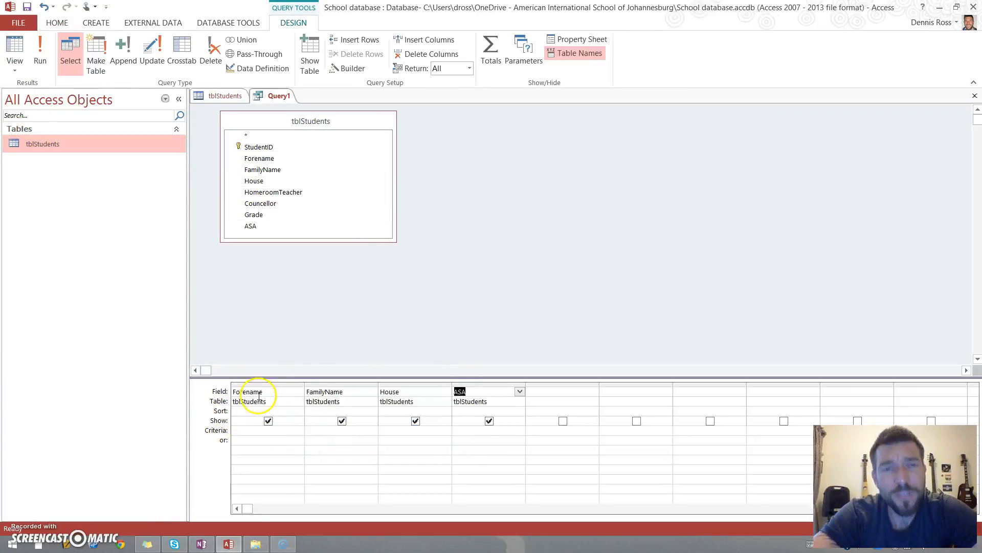
left_click(15, 66)
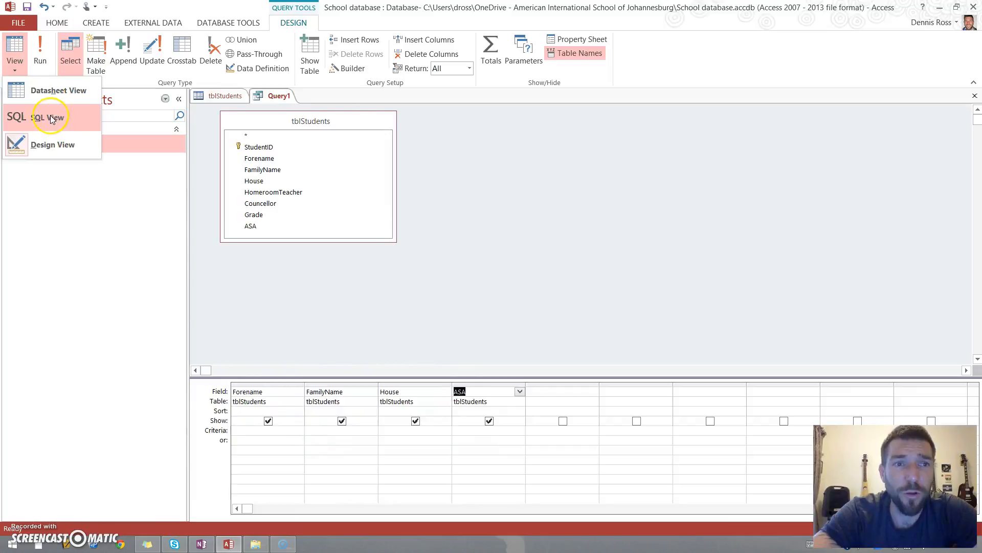
left_click(50, 117)
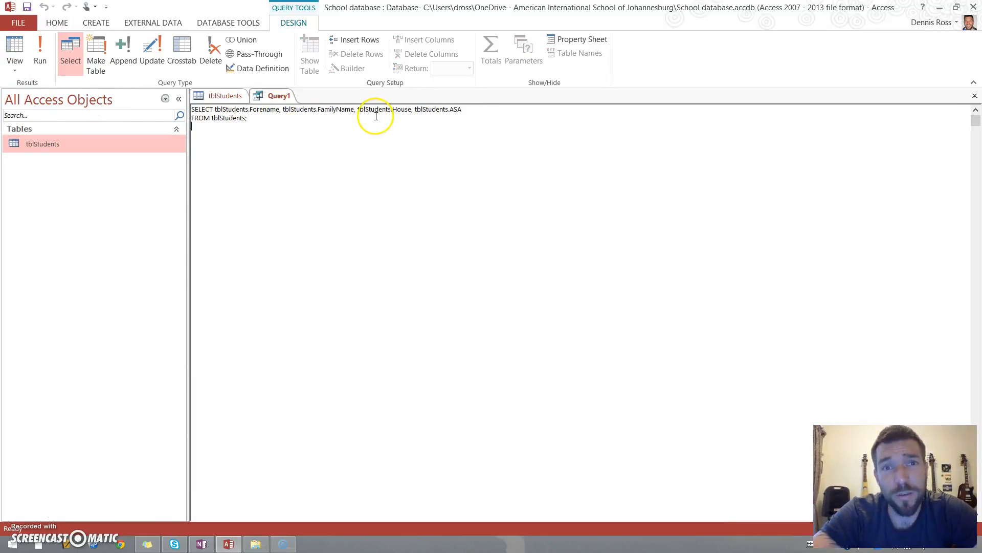
left_click(15, 69)
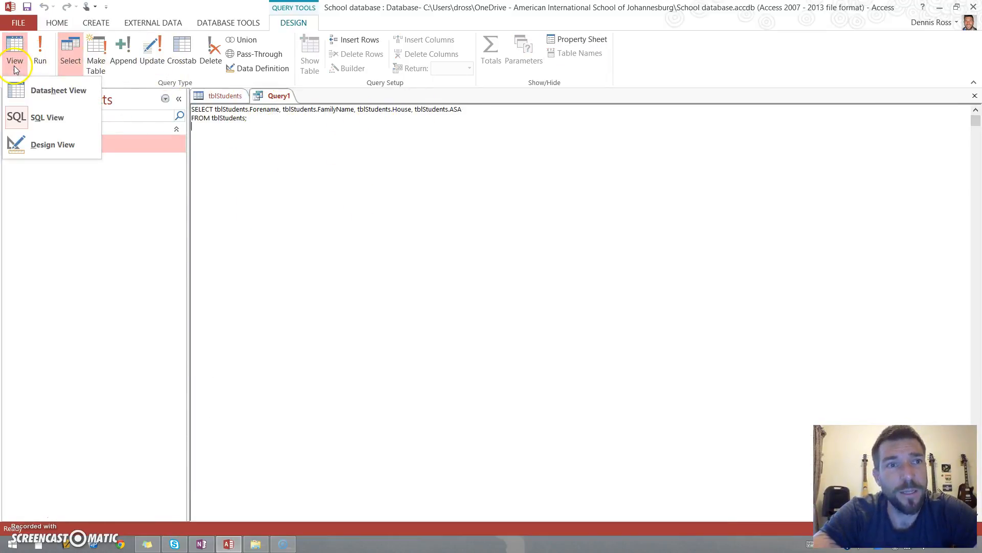
left_click(52, 142)
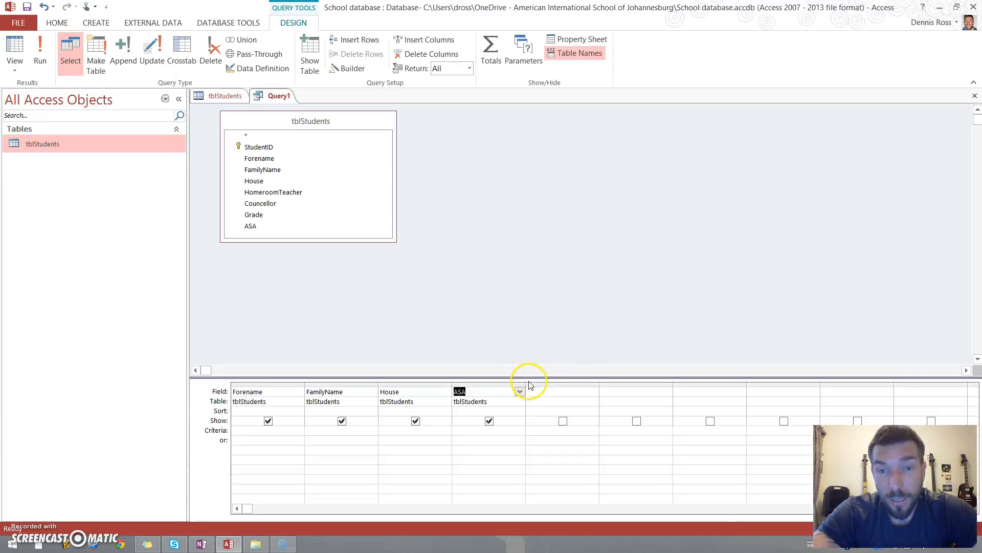
- Set the ASA field's criteria to =volleyball, run the query, and return to design view
left_click_drag(526, 377, 461, 257)
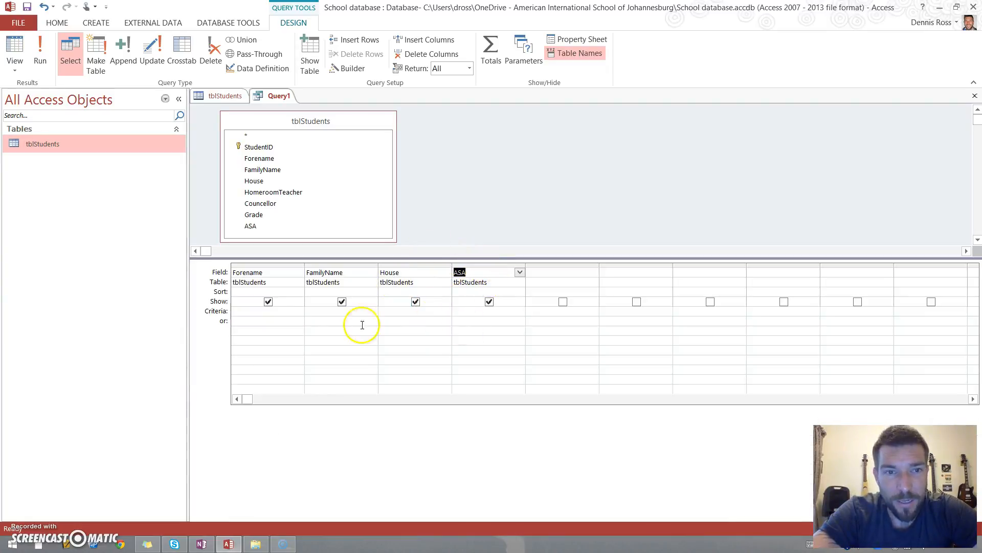
left_click(467, 310)
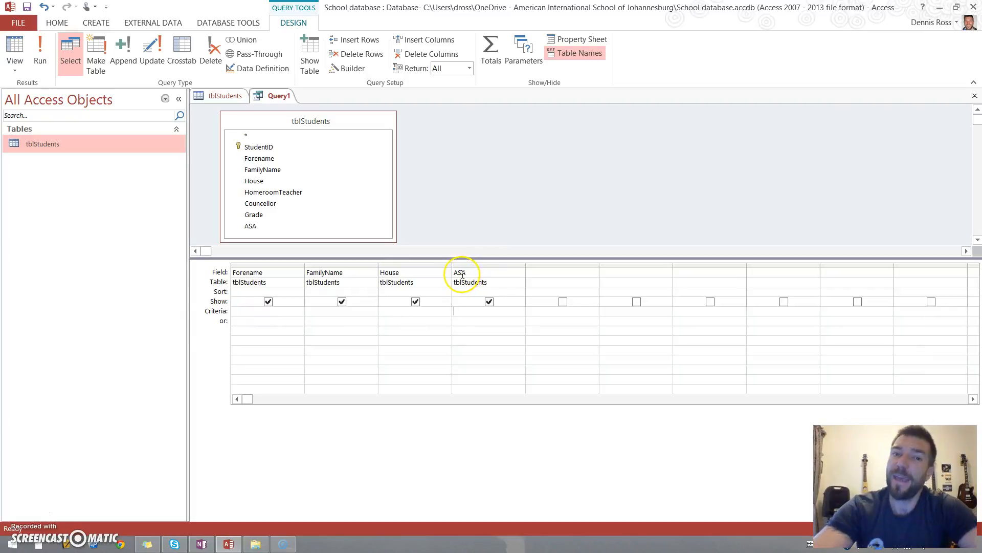
key("Down")
key("Down")
key("Down")
key("Down")
type("=volleyba")
left_click(456, 200)
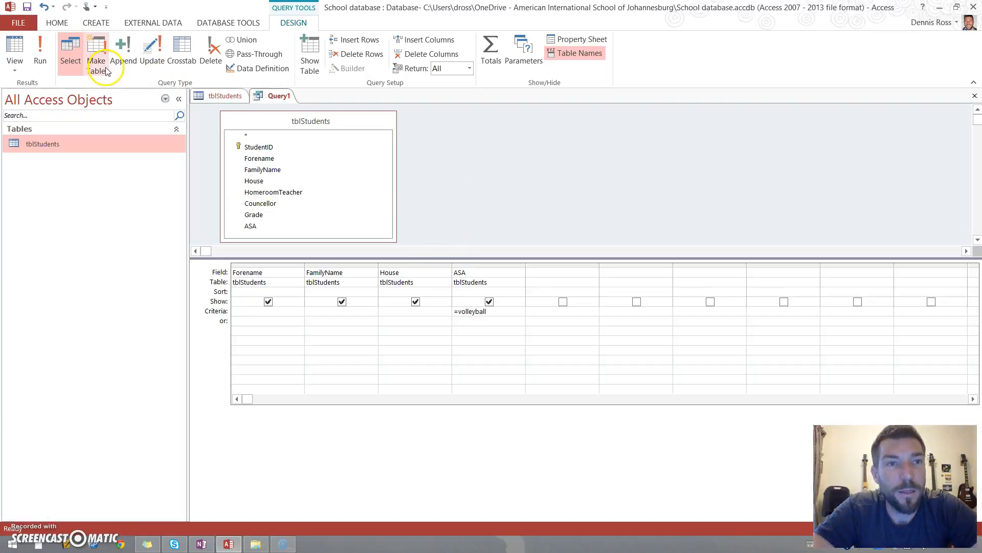
left_click(36, 51)
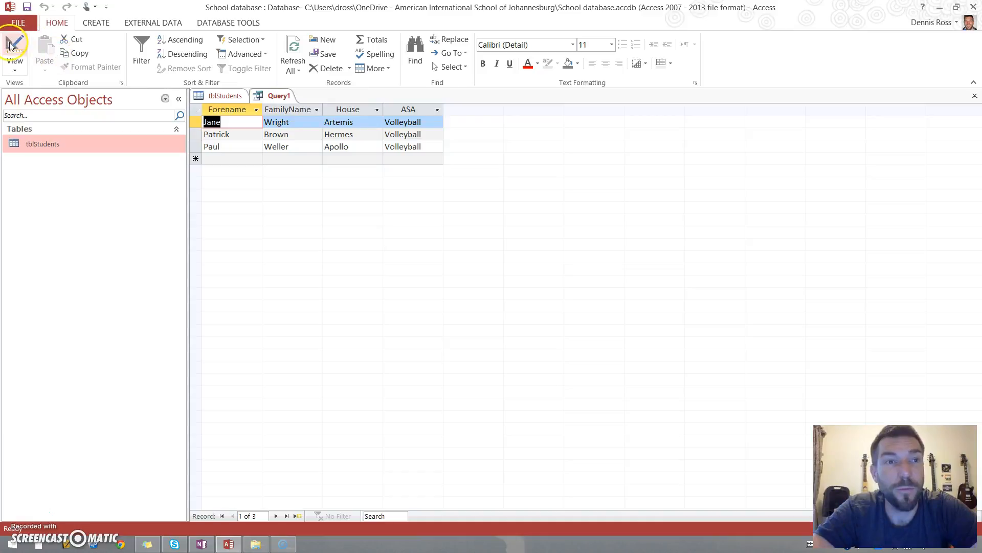
left_click(19, 62)
- Hide the ASA field from the query output, run the query, and return to design view
left_click(489, 301)
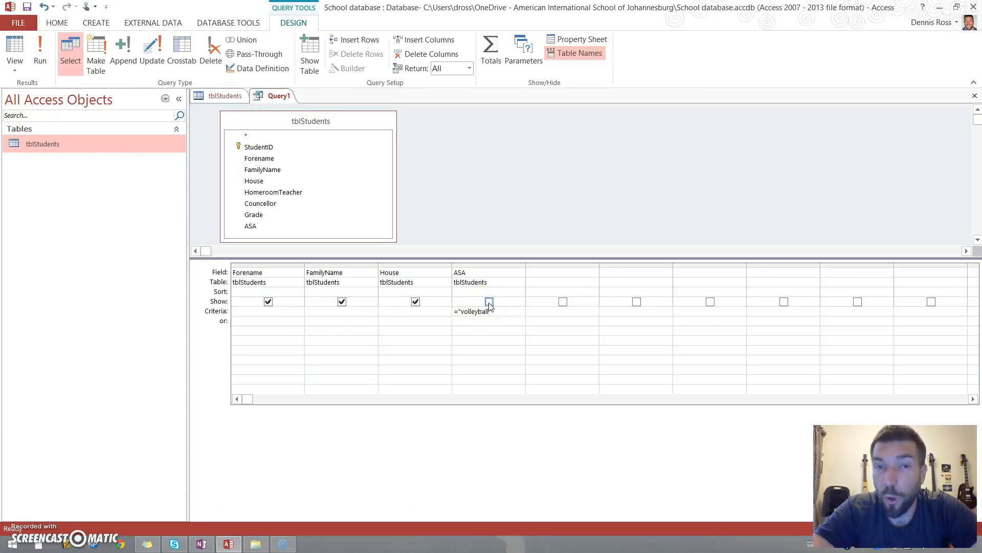
left_click(39, 53)
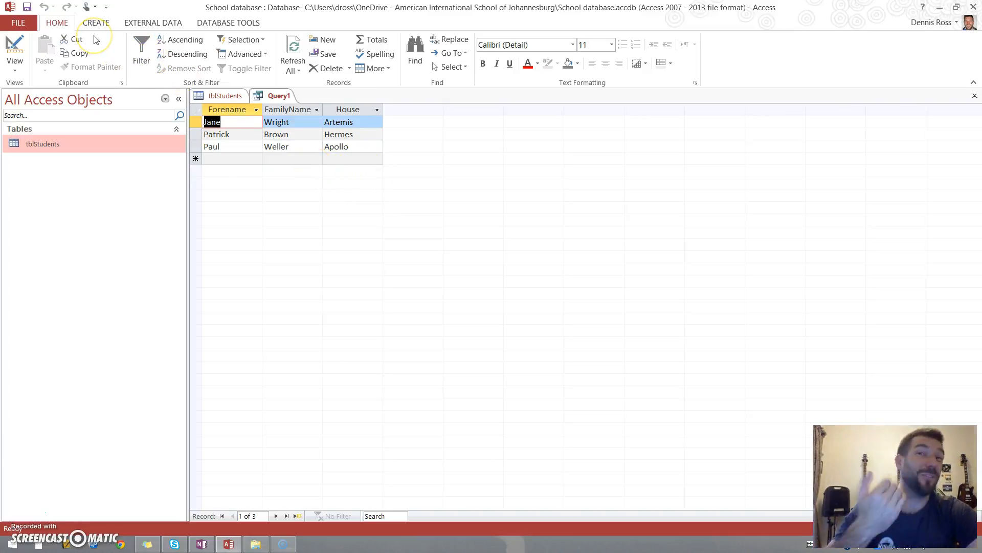
left_click(9, 60)
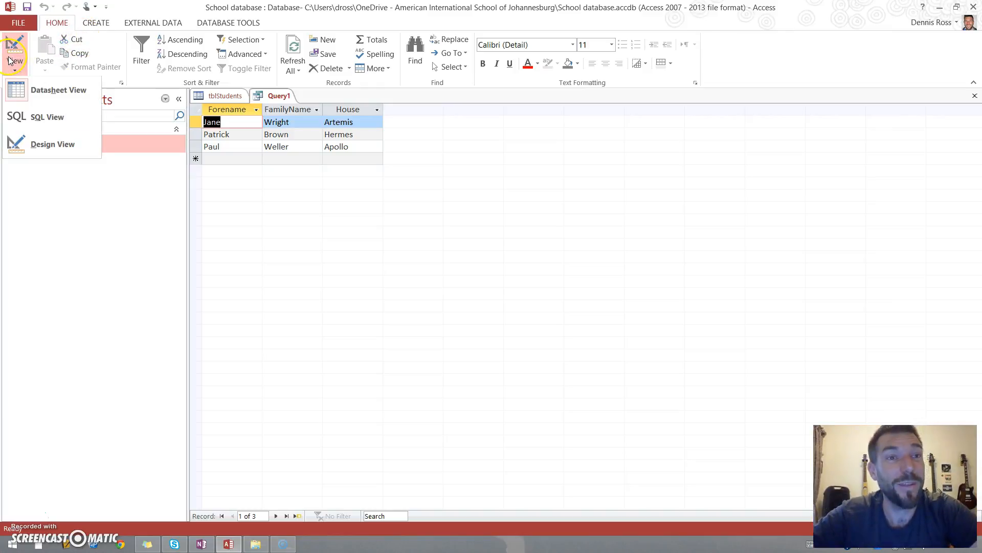
left_click(45, 144)
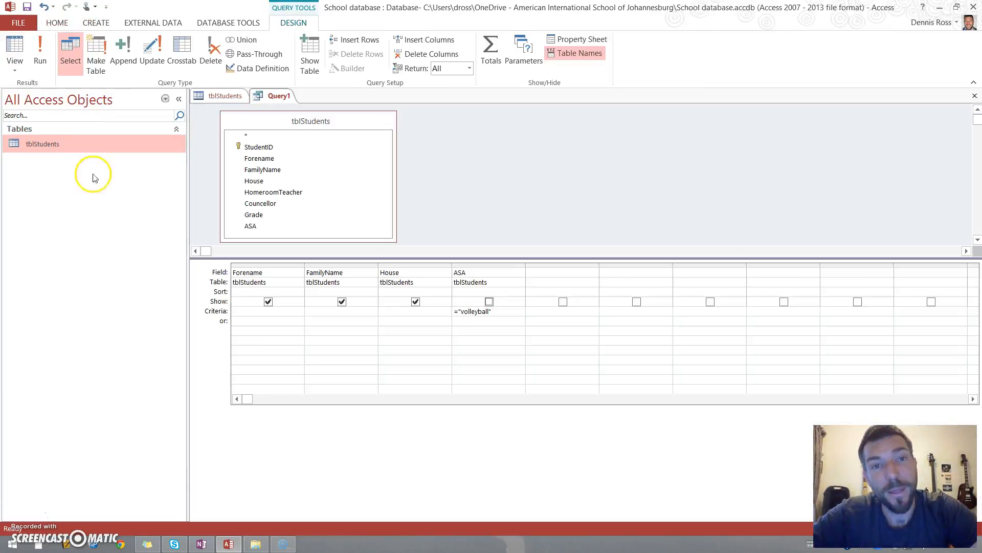
- Switch the query to SQL view, examine its WHERE clause, and return to design view
left_click(13, 63)
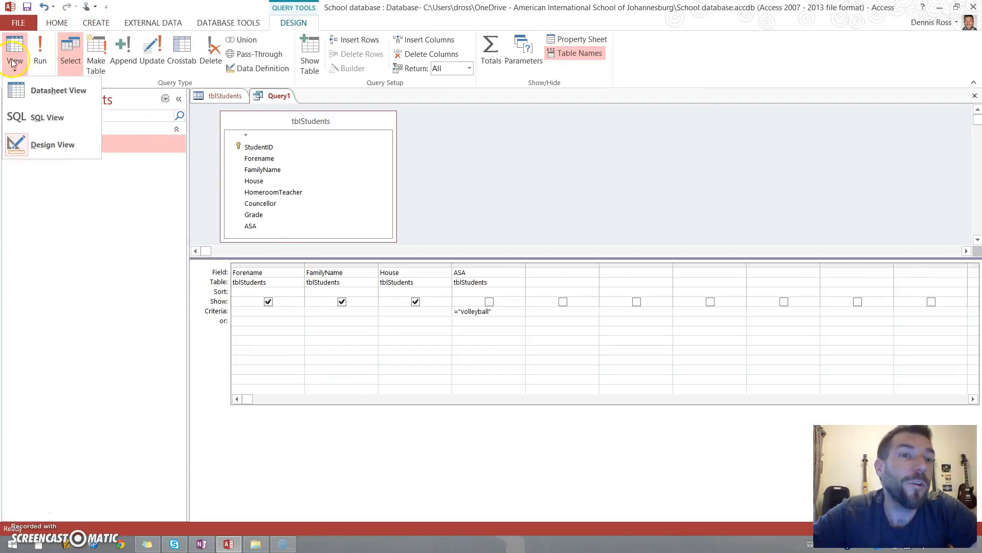
left_click(45, 117)
left_click(307, 158)
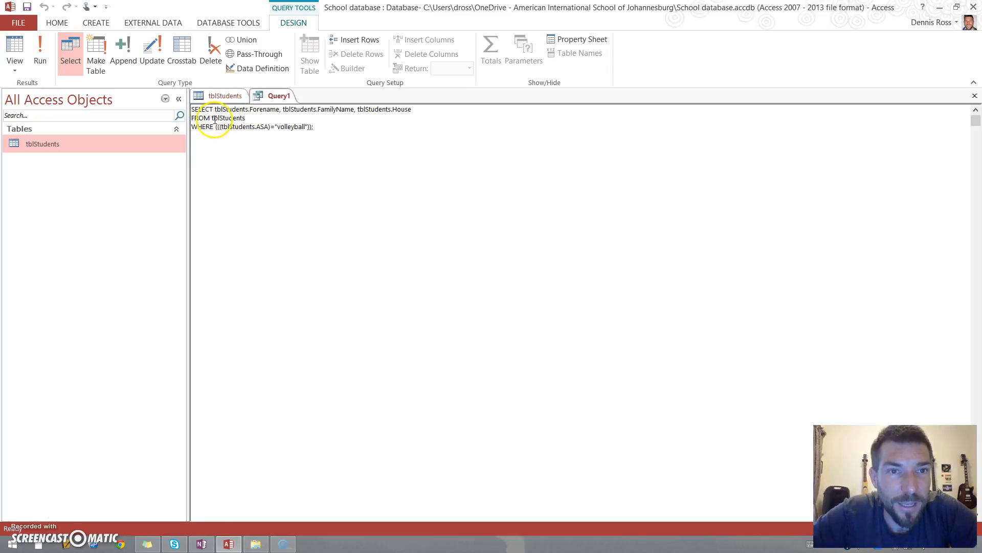
left_click_drag(184, 127, 347, 130)
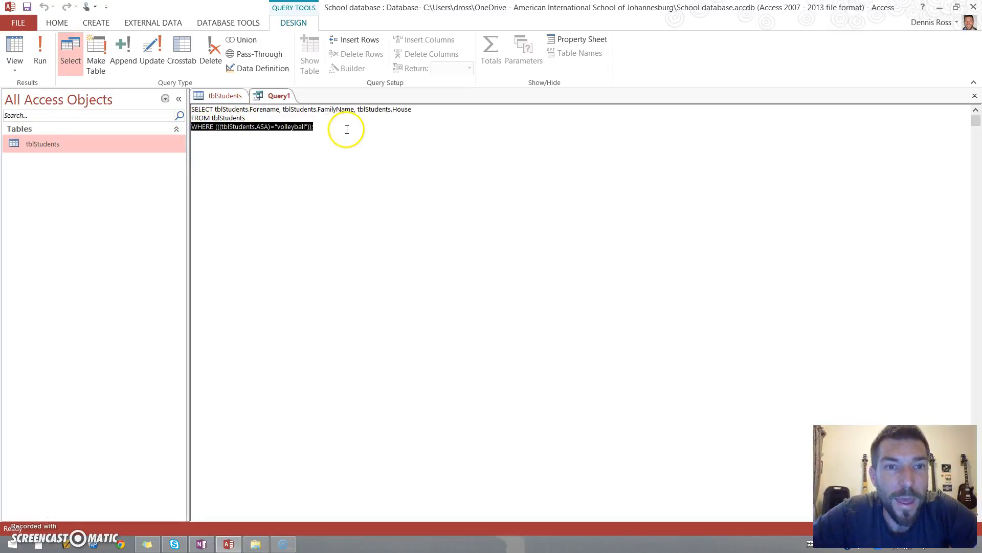
left_click(259, 145)
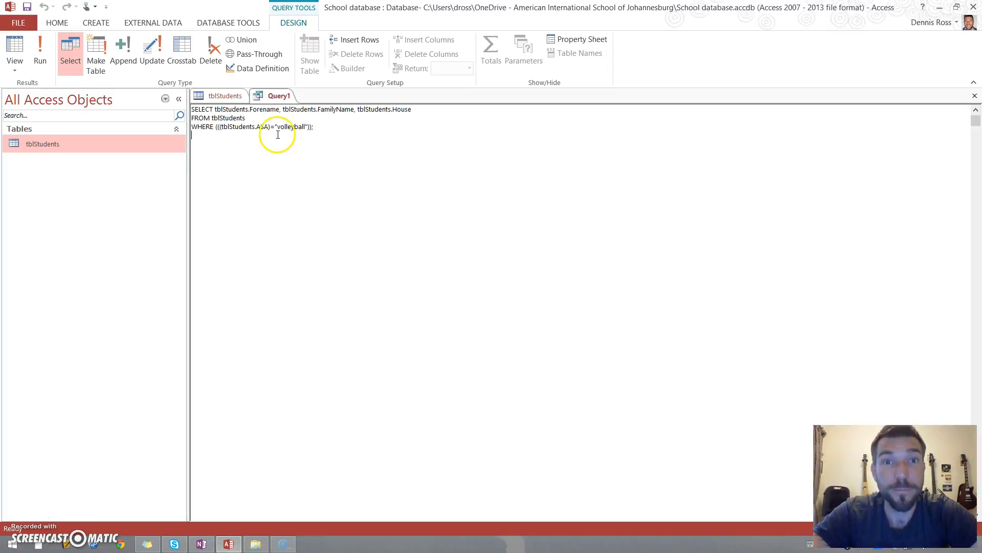
left_click(14, 64)
left_click(45, 140)
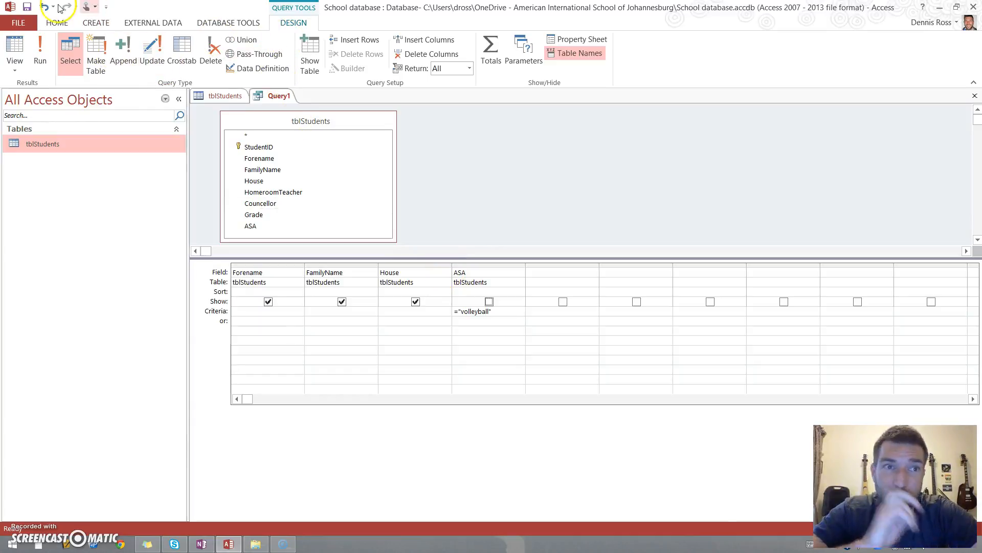
- Save the query under the name qryVolleyball
left_click(19, 22)
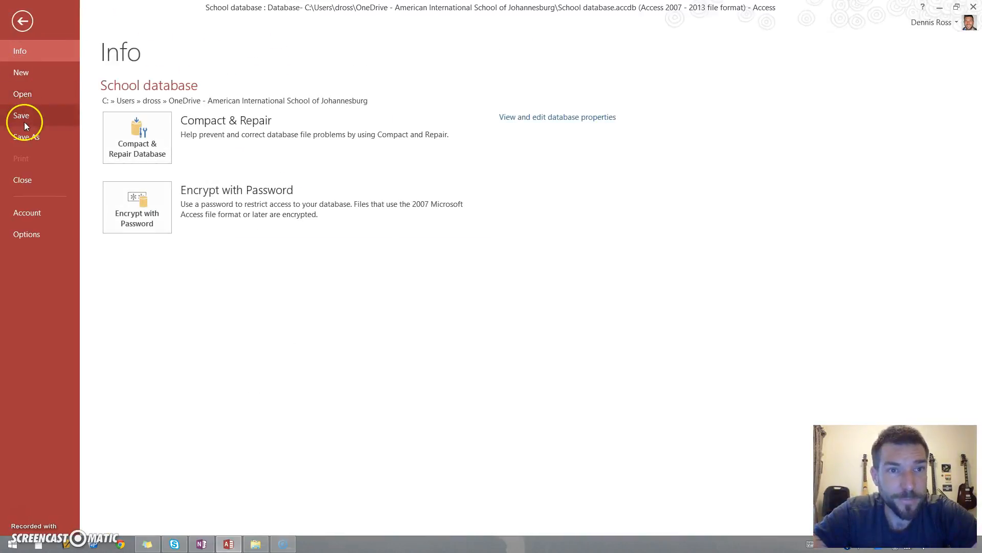
left_click(22, 21)
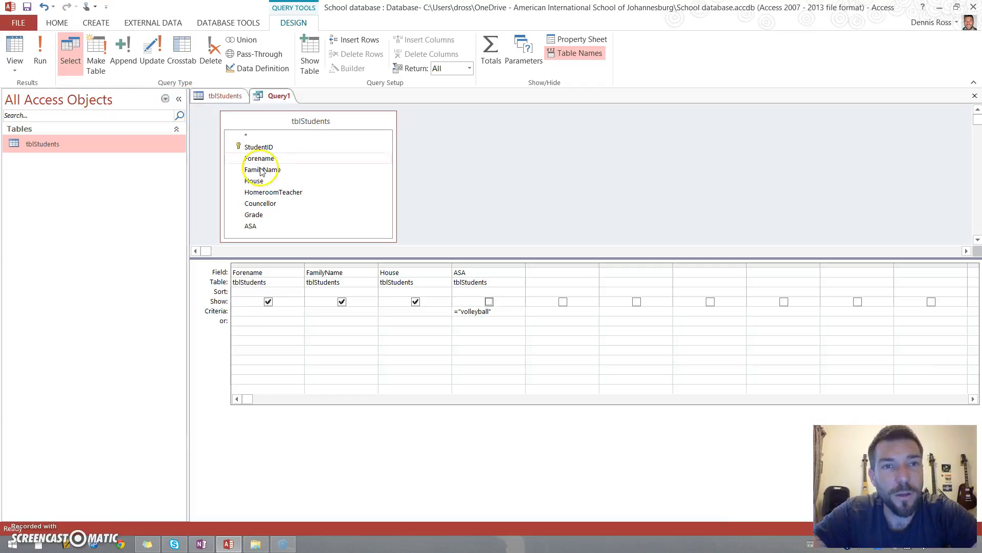
right_click(275, 96)
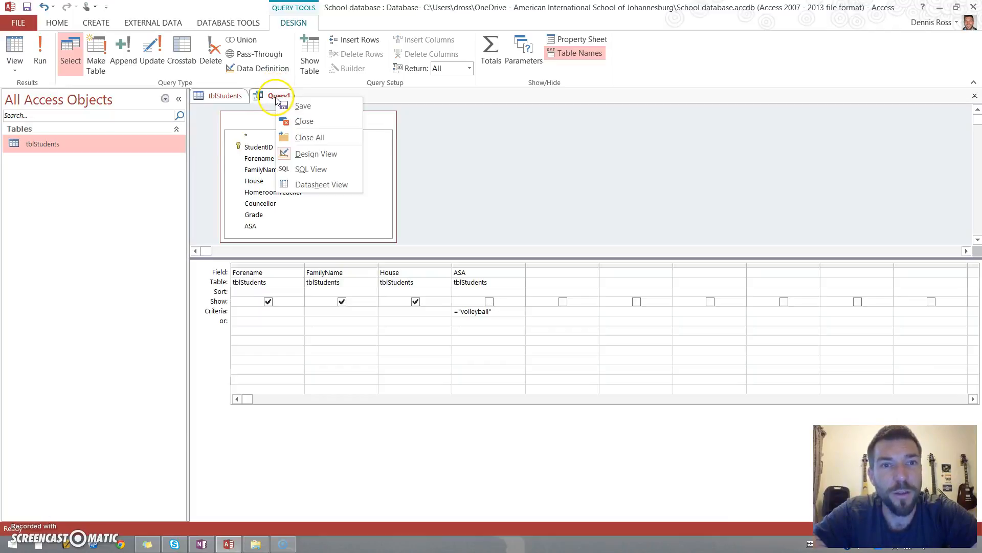
left_click(302, 106)
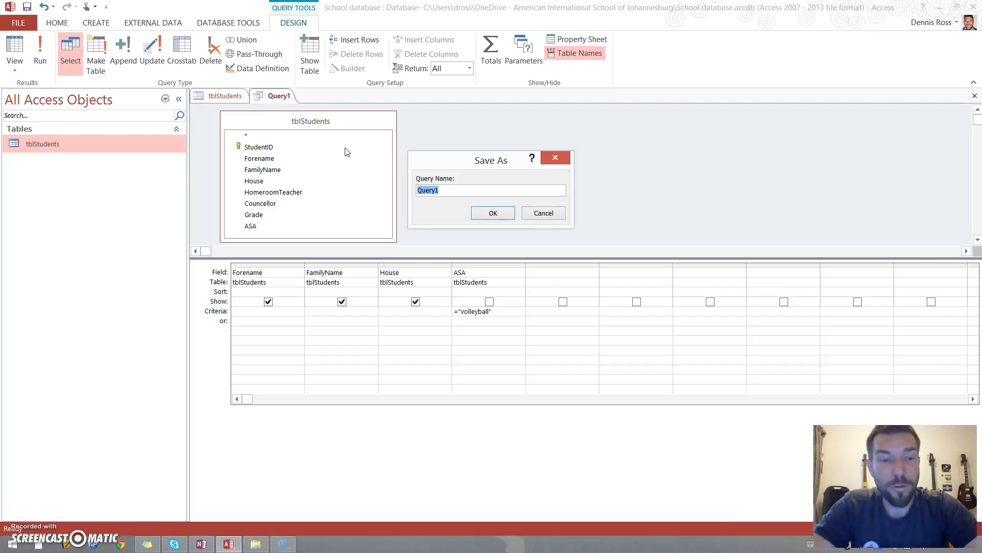
type("qry")
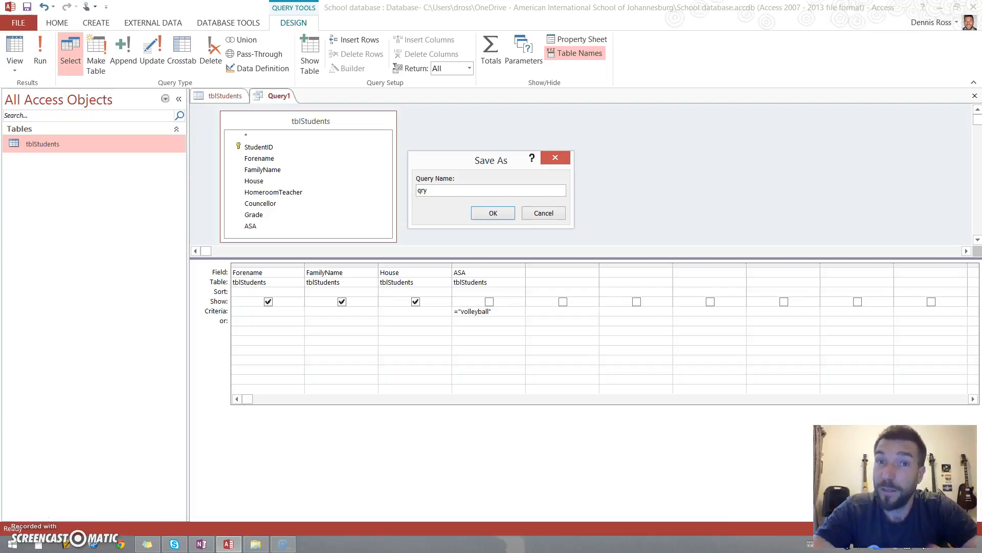
type("Volley")
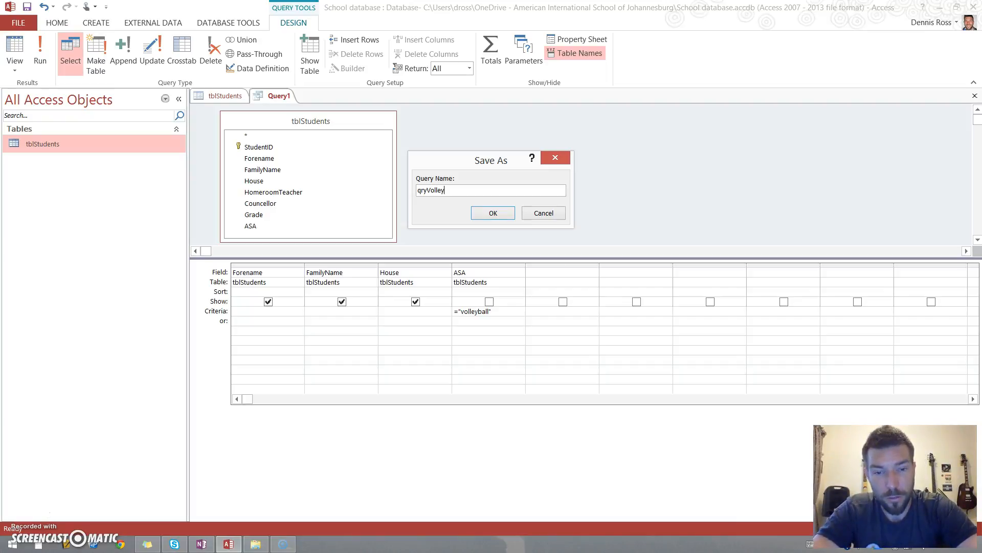
type("ball")
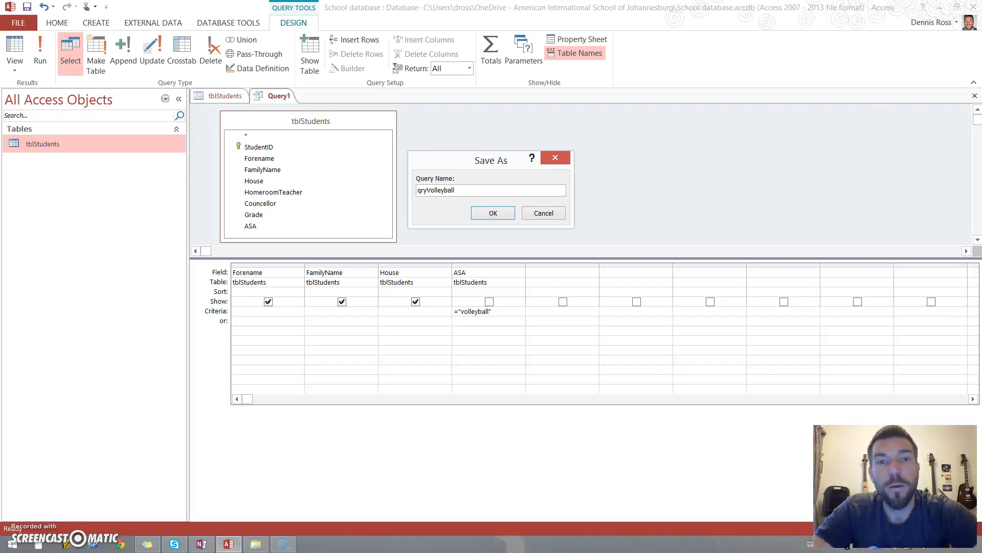
left_click(480, 216)
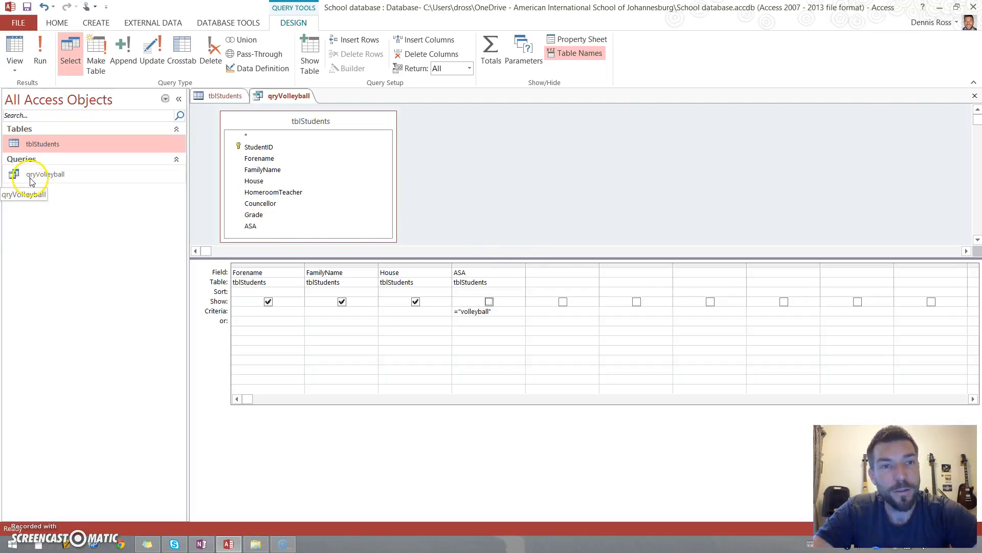
- Close the query's design tab and reopen qryVolleyball from the navigation pane to view its results
right_click(301, 99)
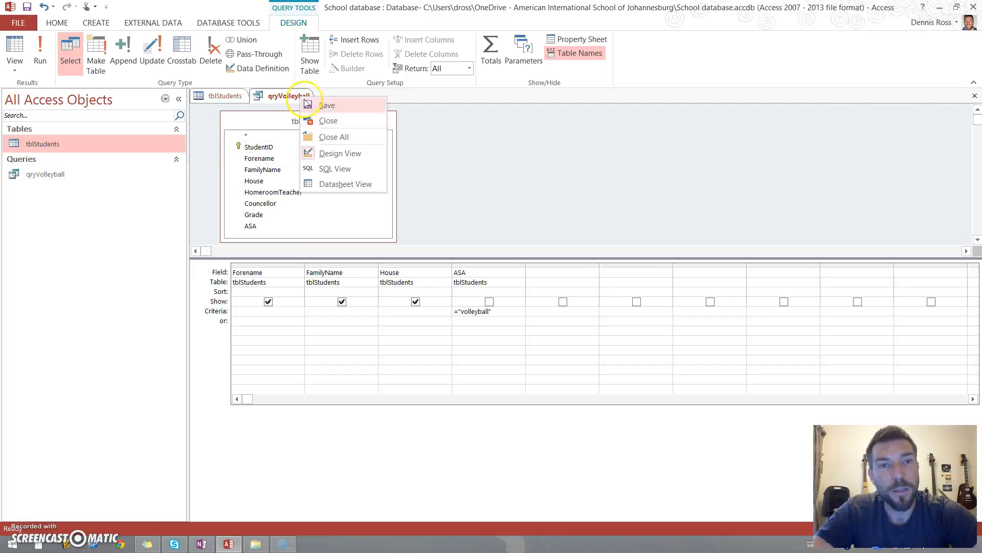
left_click(330, 122)
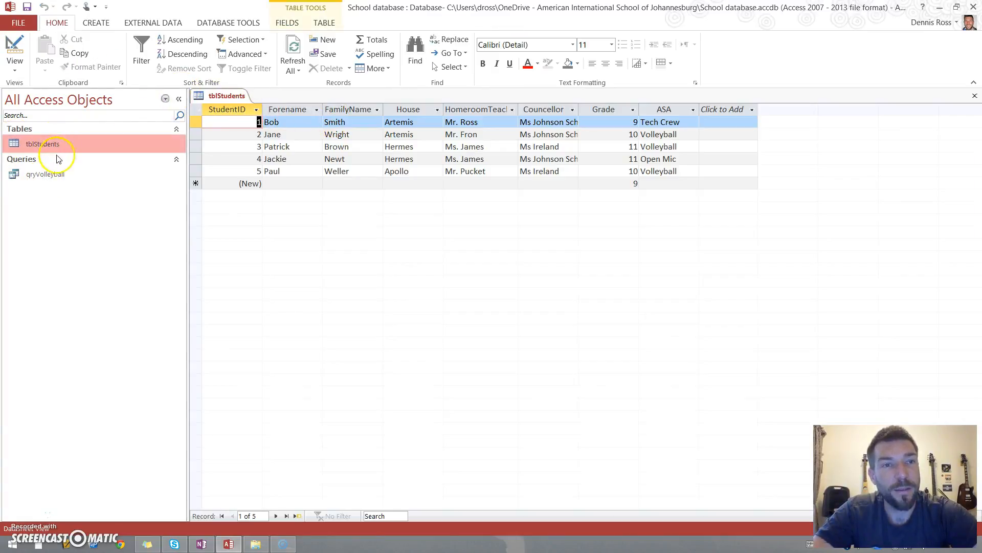
left_click(48, 174)
double_click(48, 173)
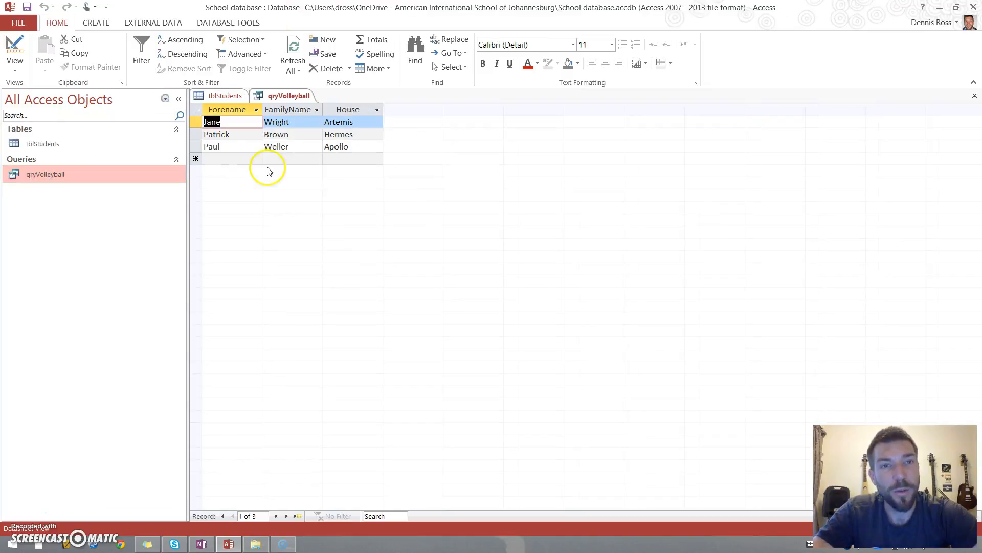